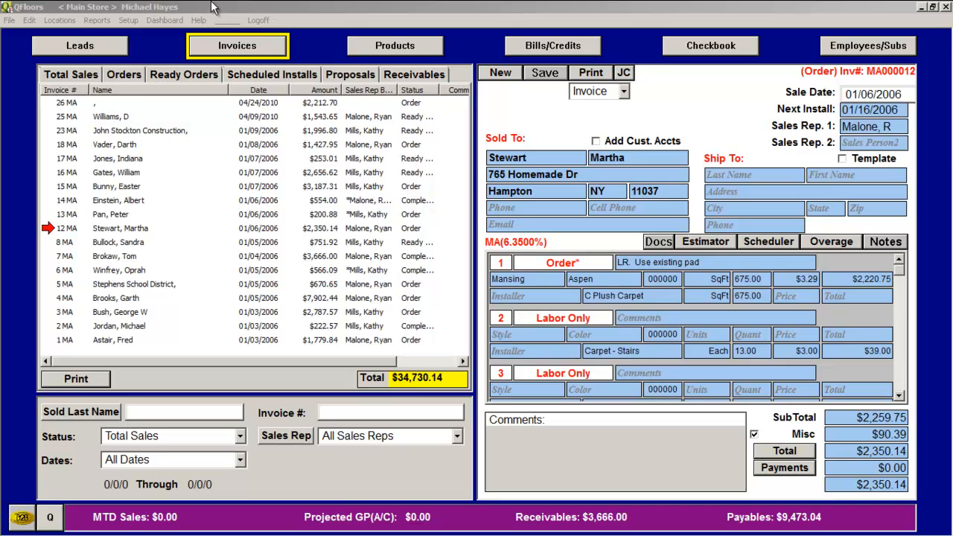
Open the Dashboard, and practise hiding and showing it again
left_click(162, 21)
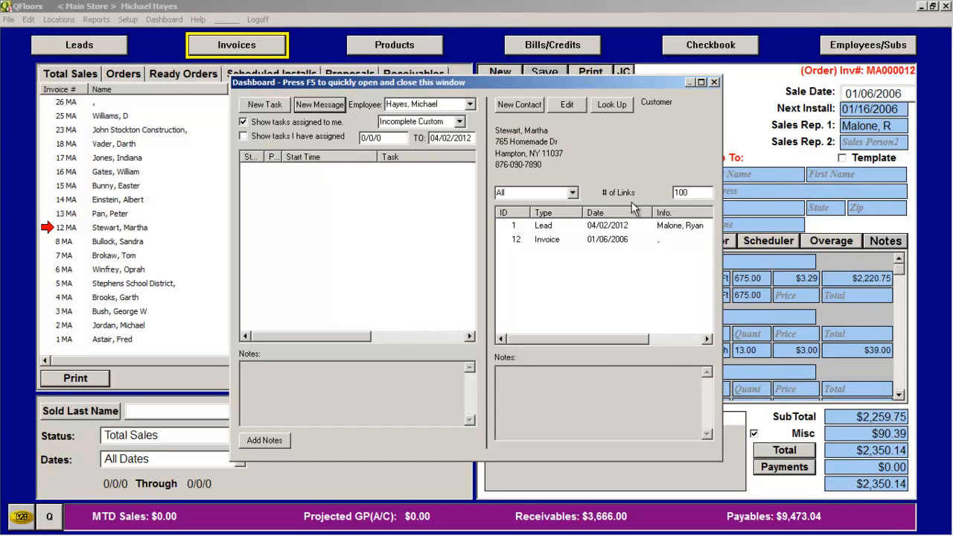
key("F5")
key("F5")
key("F5")
key("F5")
left_click(266, 105)
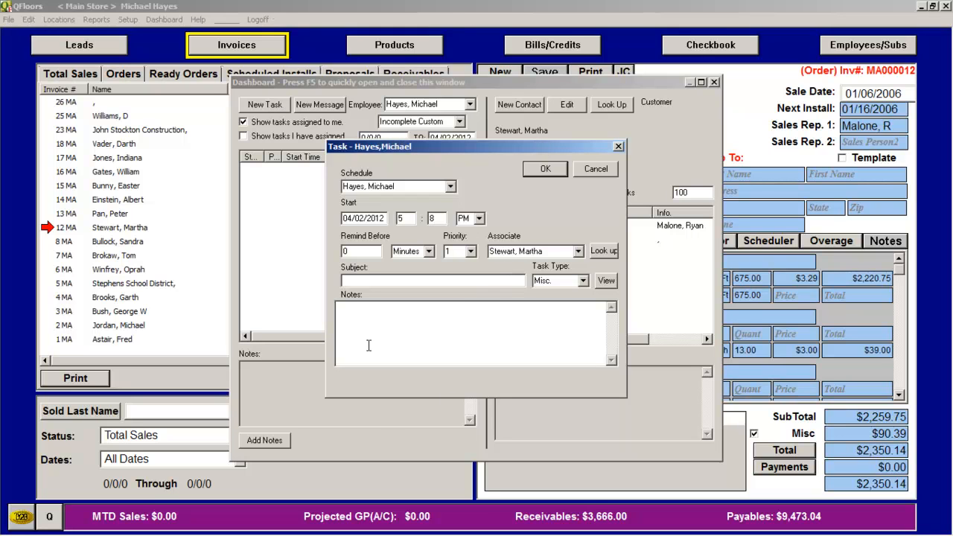
left_click(608, 170)
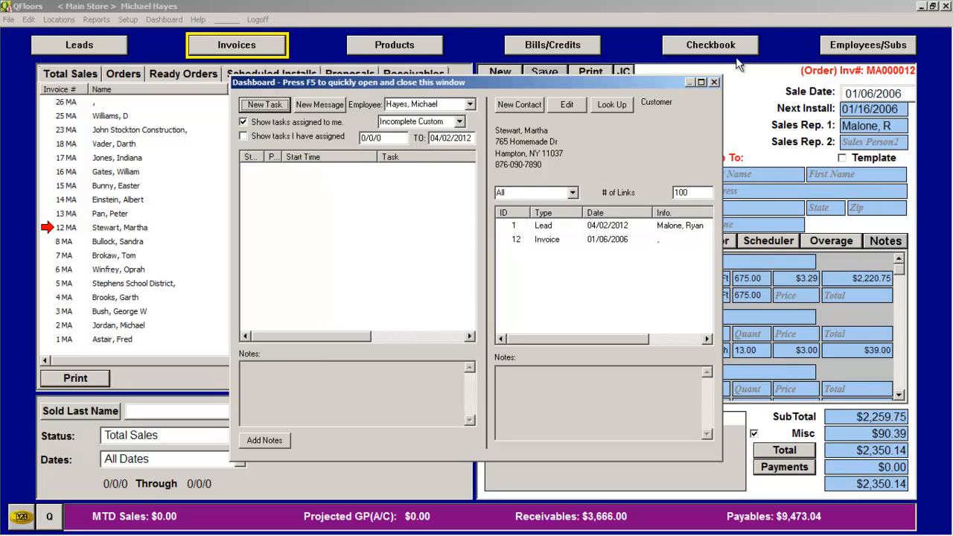
left_click(714, 83)
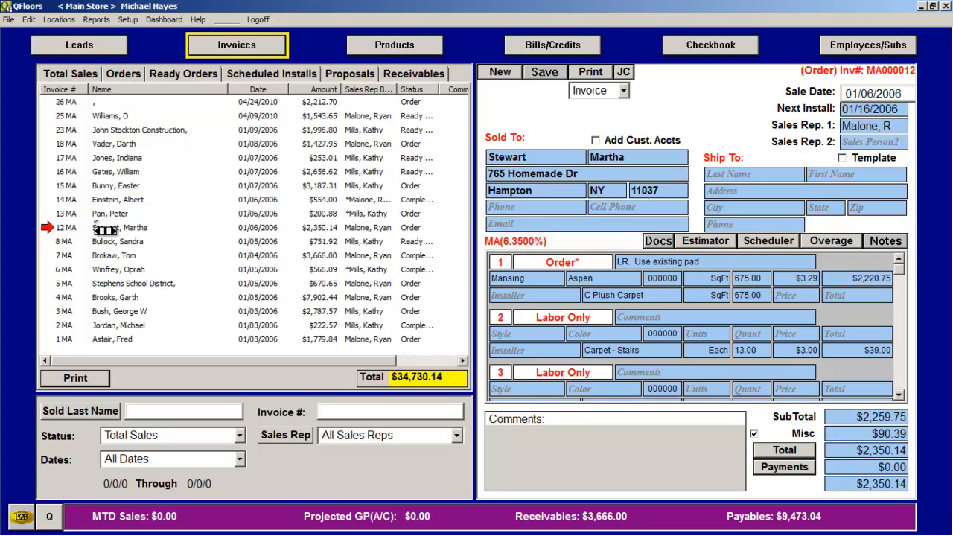
Create a new task from the invoice marked by the red arrow and schedule it for the second employee listed
left_click(55, 229)
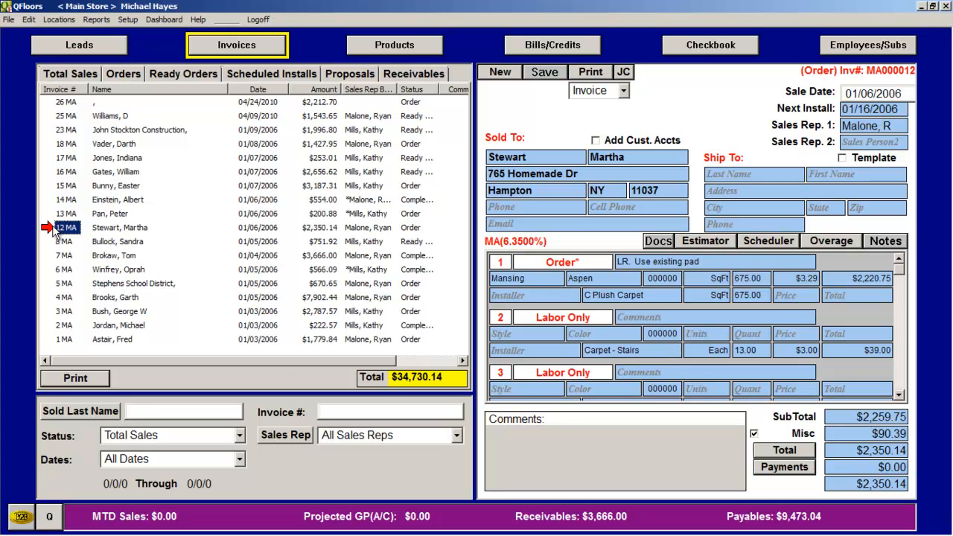
right_click(55, 231)
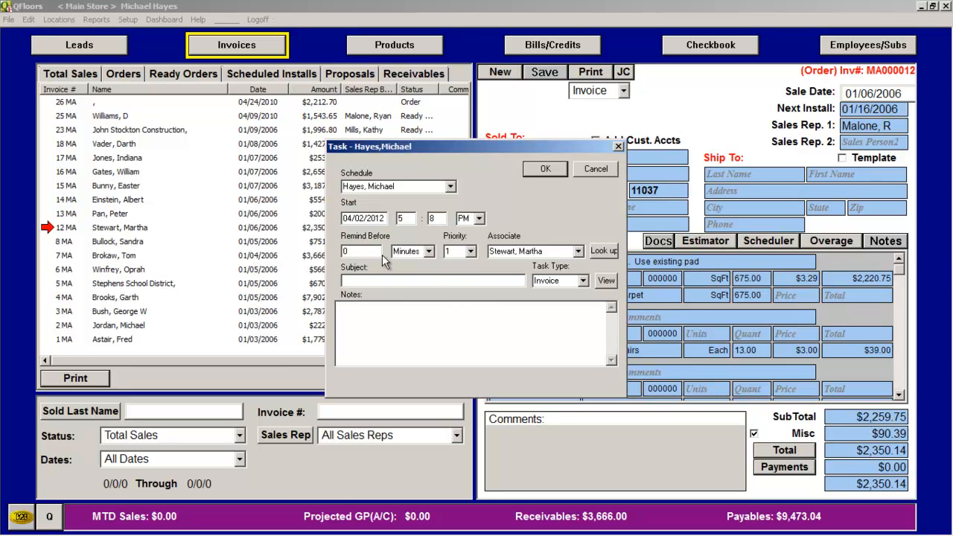
left_click(451, 187)
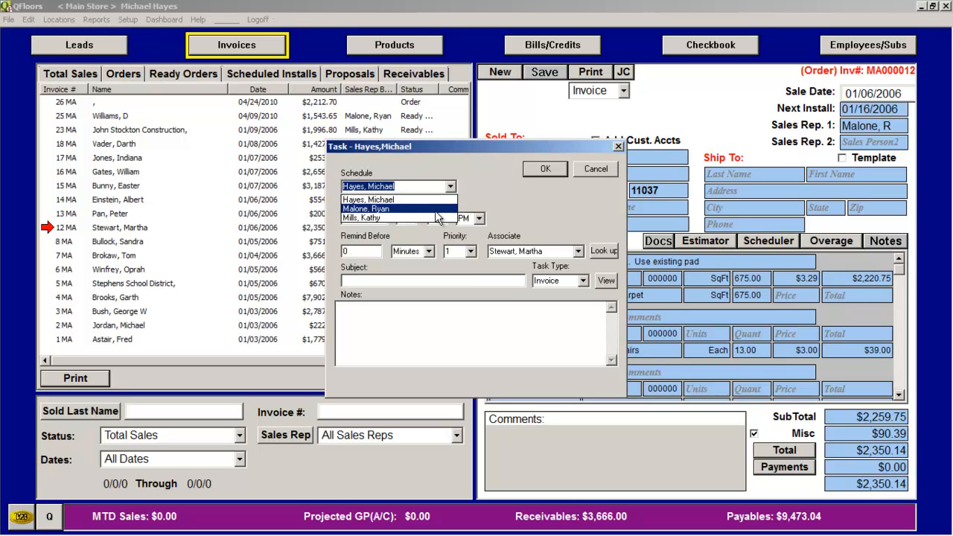
left_click(438, 210)
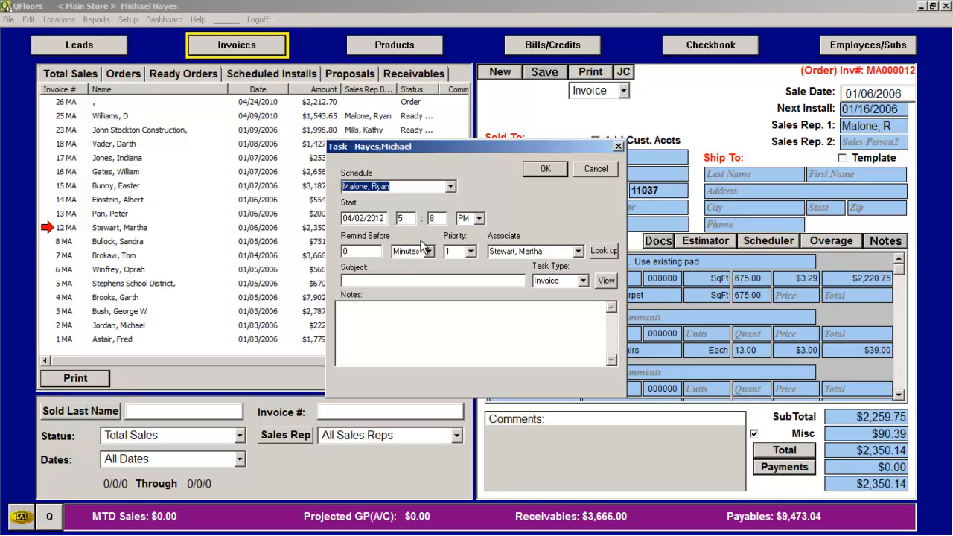
left_click(361, 254)
left_click(602, 252)
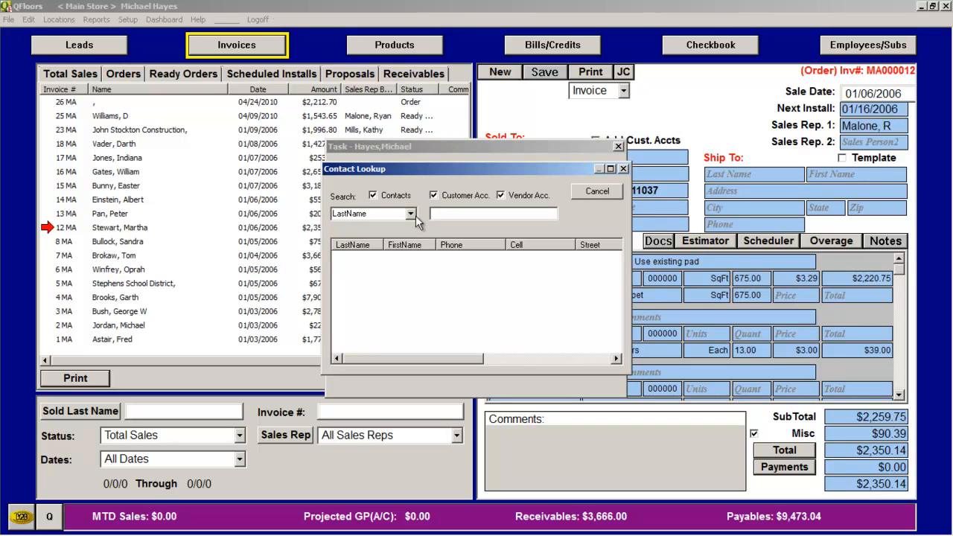
left_click(464, 213)
left_click(598, 193)
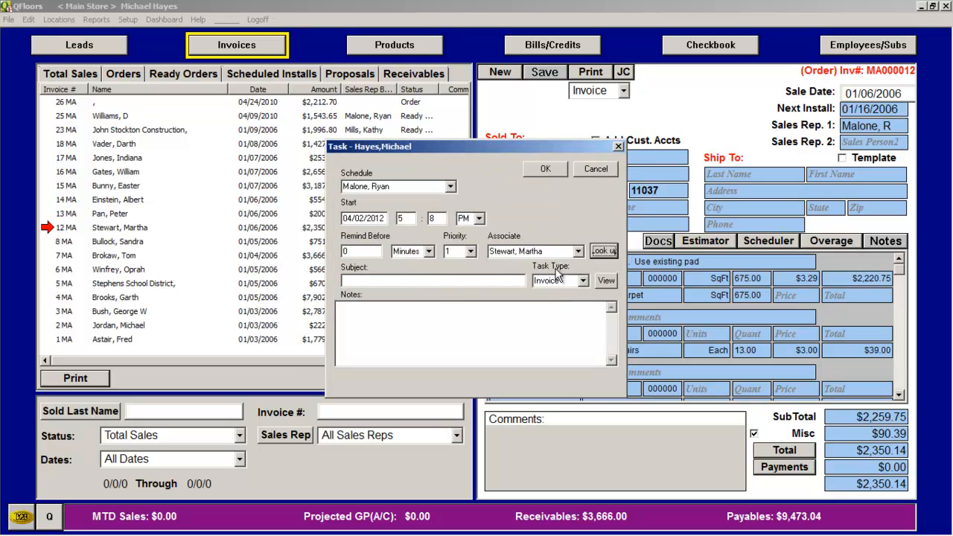
Enter the task subject "Followup on material in transit", schedule it for the logged-in employee and save the task
left_click(434, 282)
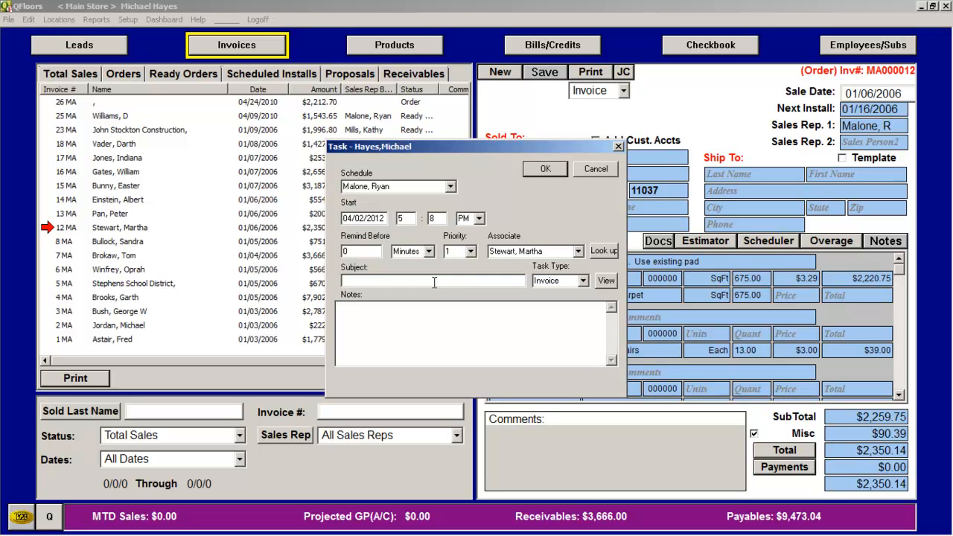
type("Followup on material in transit")
left_click(450, 187)
left_click(439, 196)
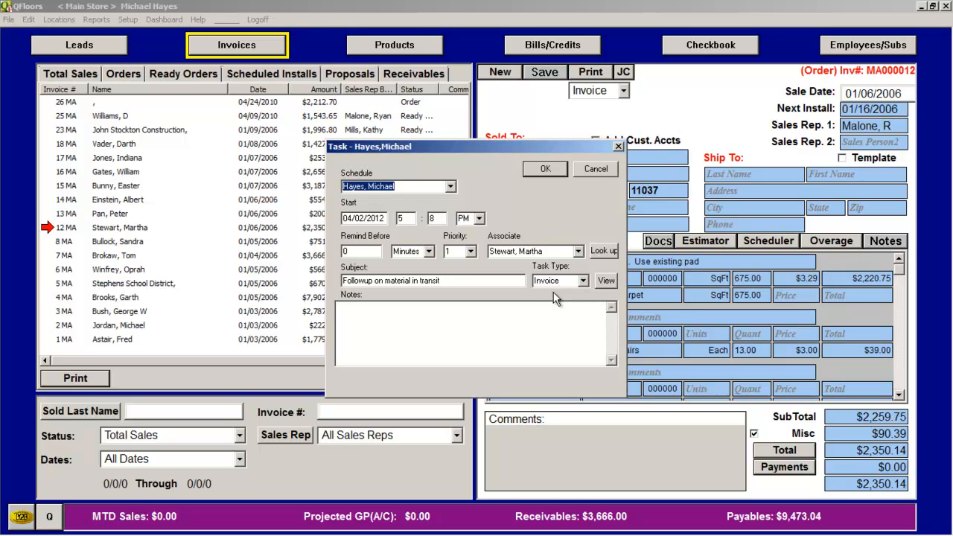
left_click(545, 170)
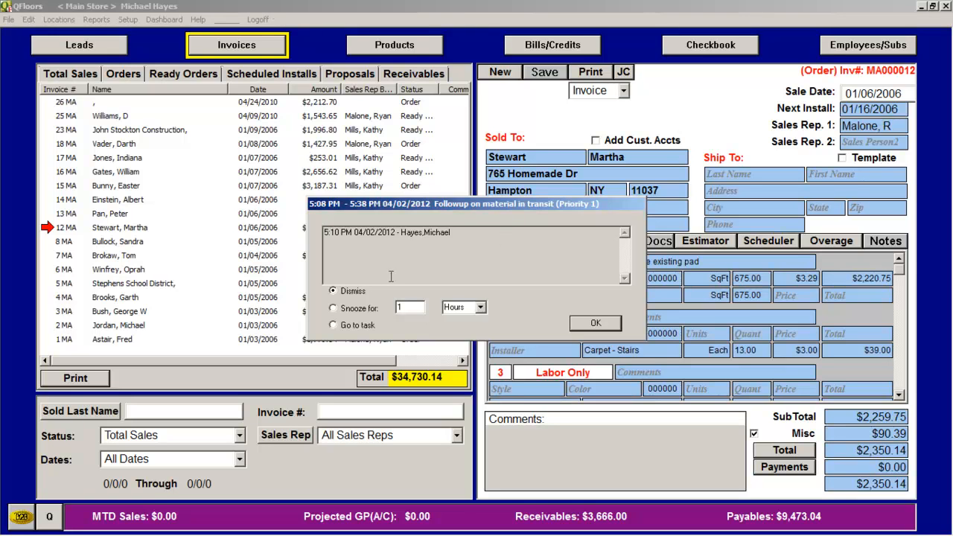
Snooze the task reminder for 1 minute
left_click(332, 308)
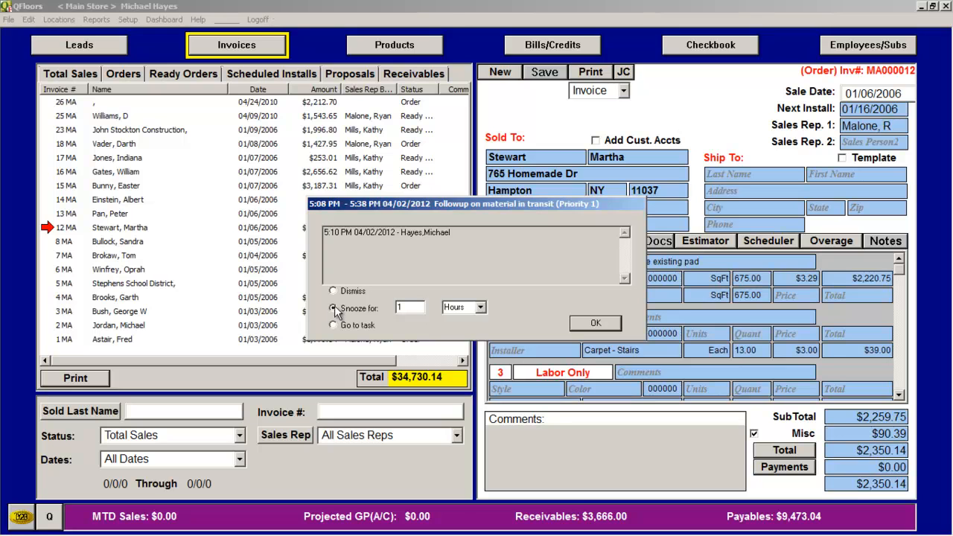
left_click(483, 308)
left_click(475, 329)
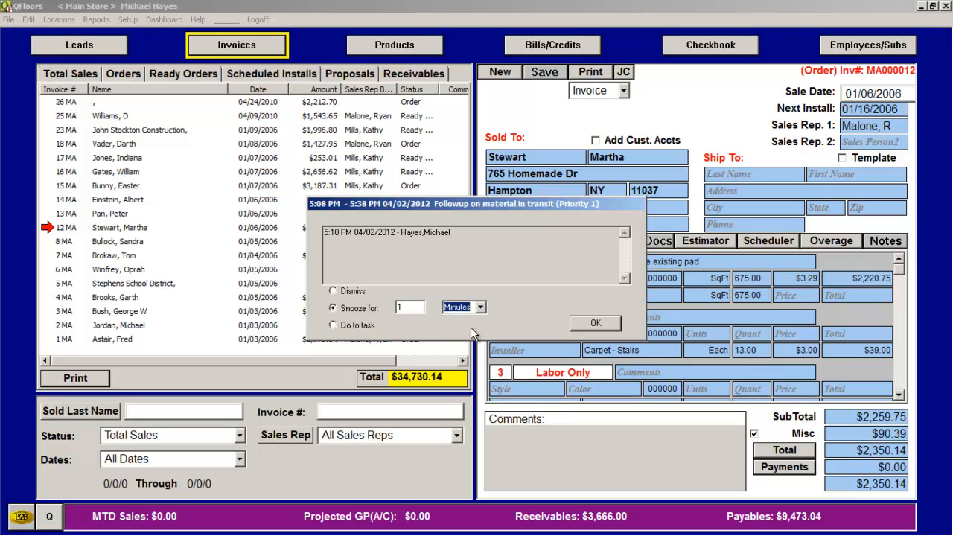
left_click(596, 323)
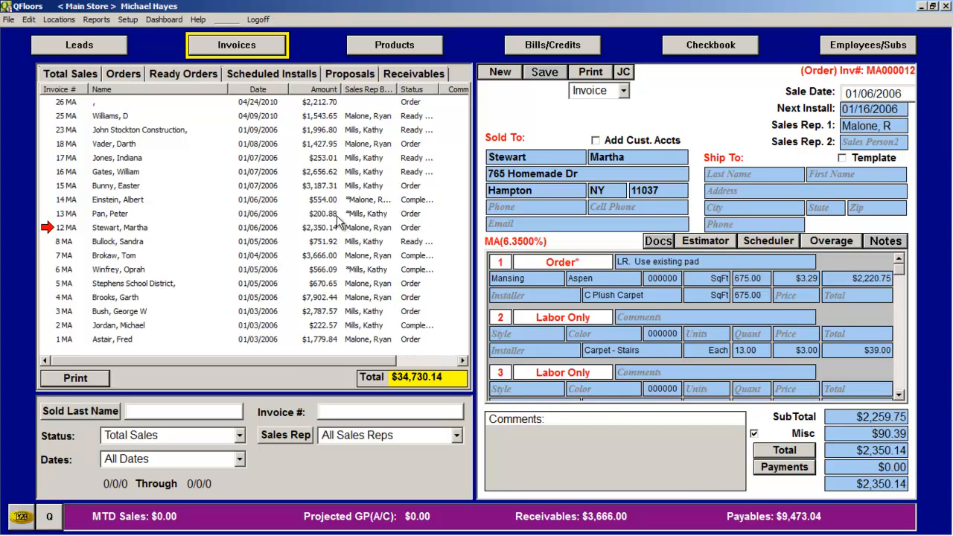
Open the Dashboard and list the tasks I have assigned instead of those assigned to me
left_click(160, 21)
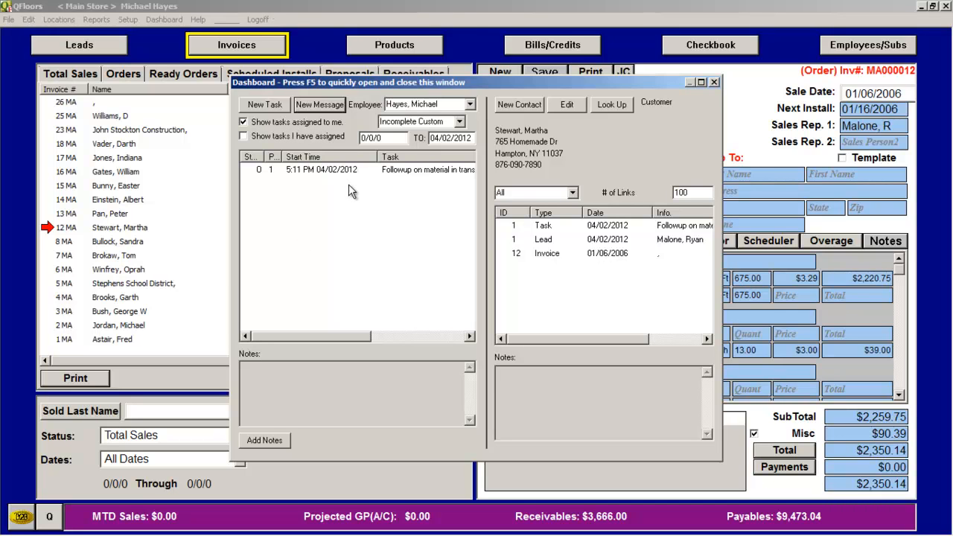
left_click(243, 122)
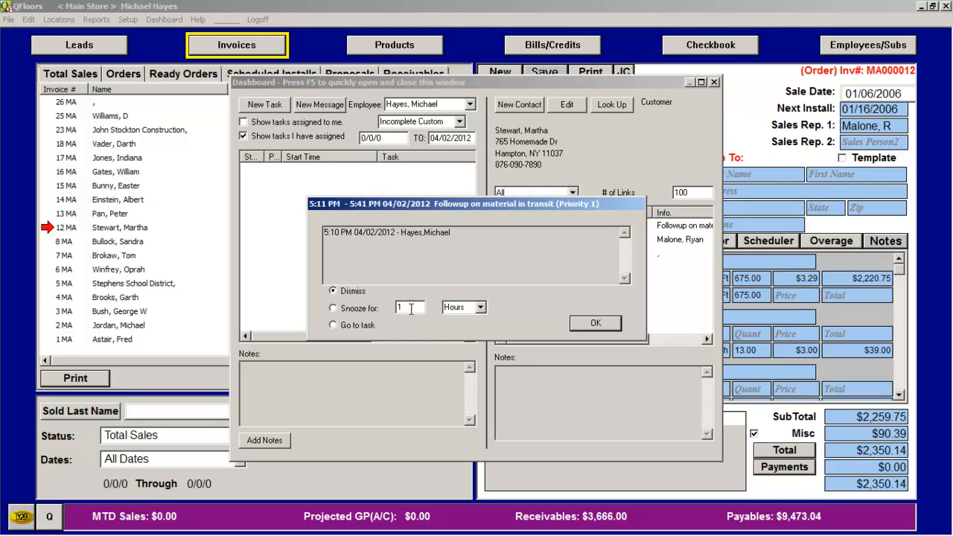
Snooze the reappearing reminder for 1 hour and switch the Dashboard list back to tasks assigned to me
left_click(334, 309)
left_click(596, 325)
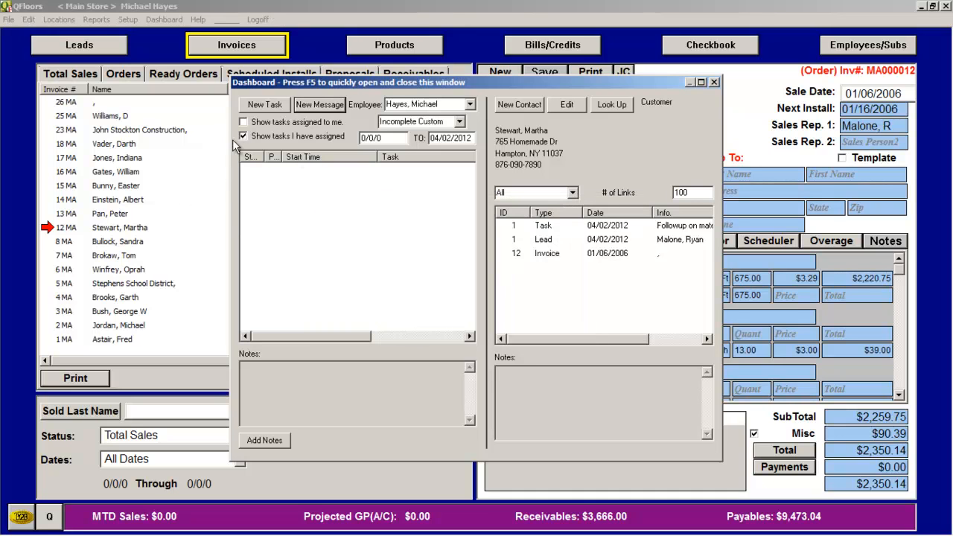
left_click(243, 123)
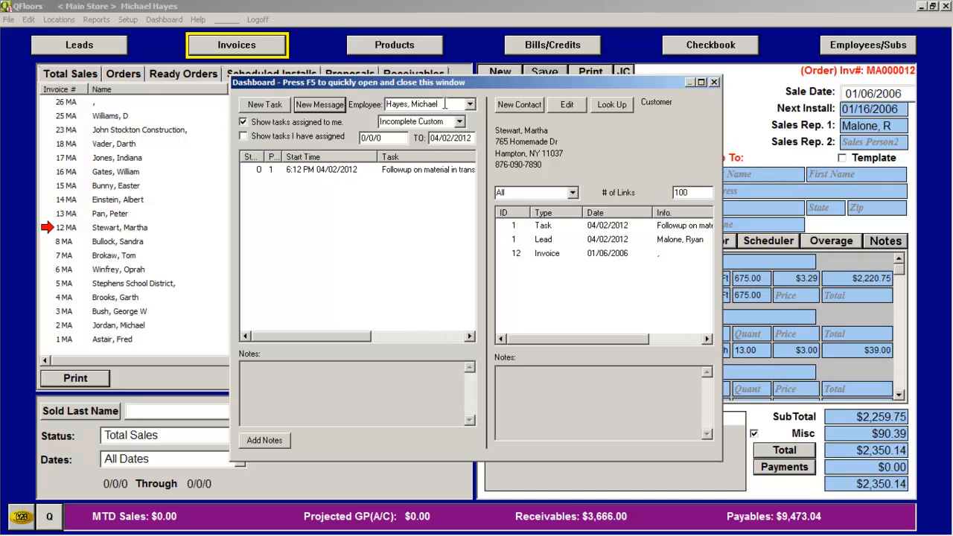
View the Dashboard tasks for All Employees and for the first individual employee, and return to the logged-in employee's tasks
left_click(470, 105)
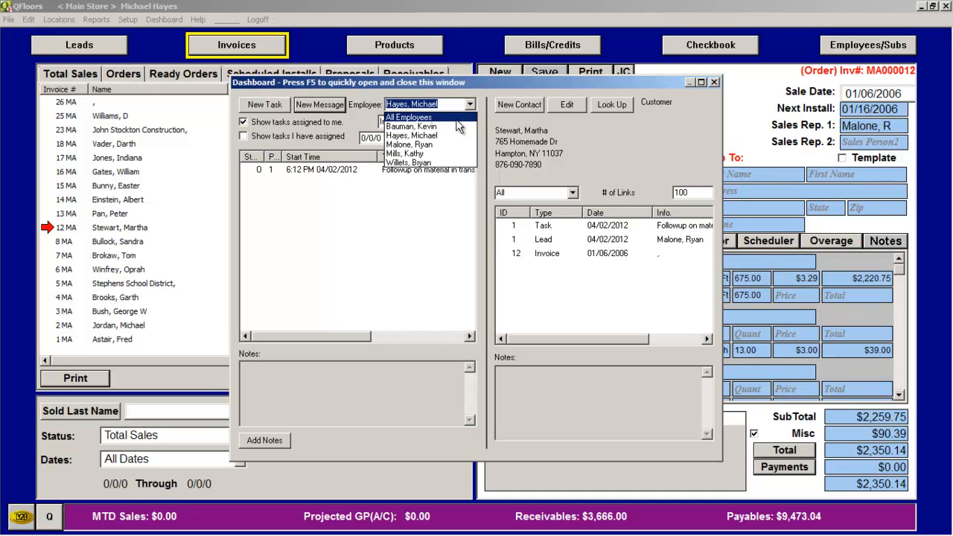
left_click(457, 120)
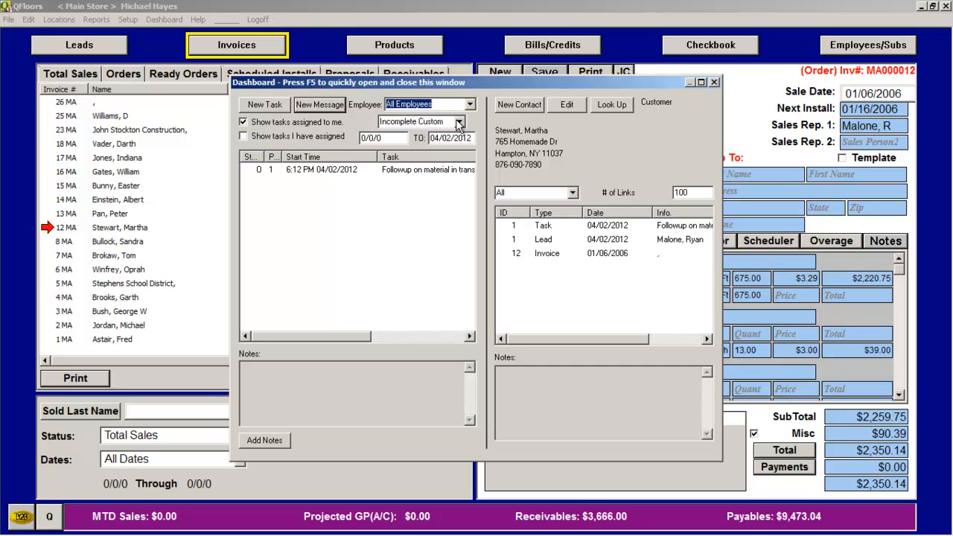
left_click(470, 106)
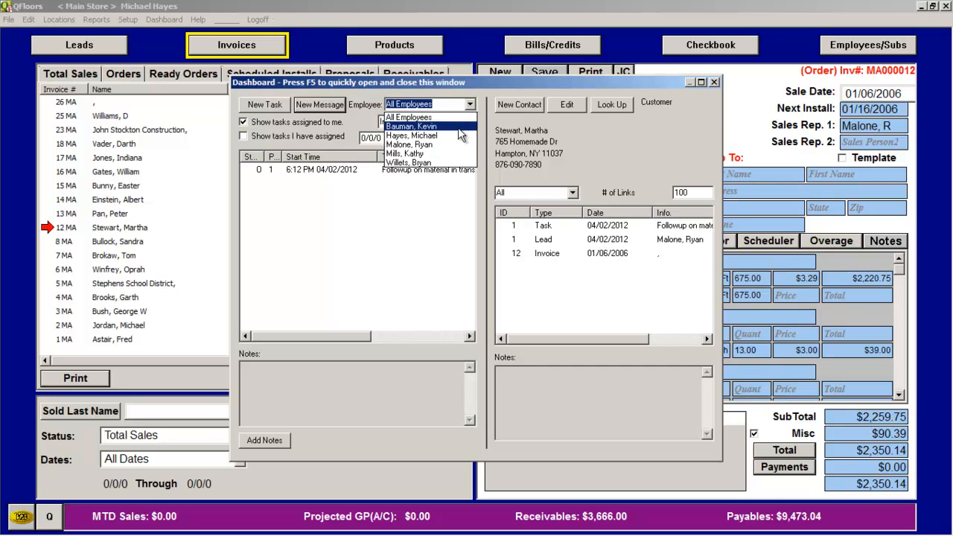
left_click(458, 128)
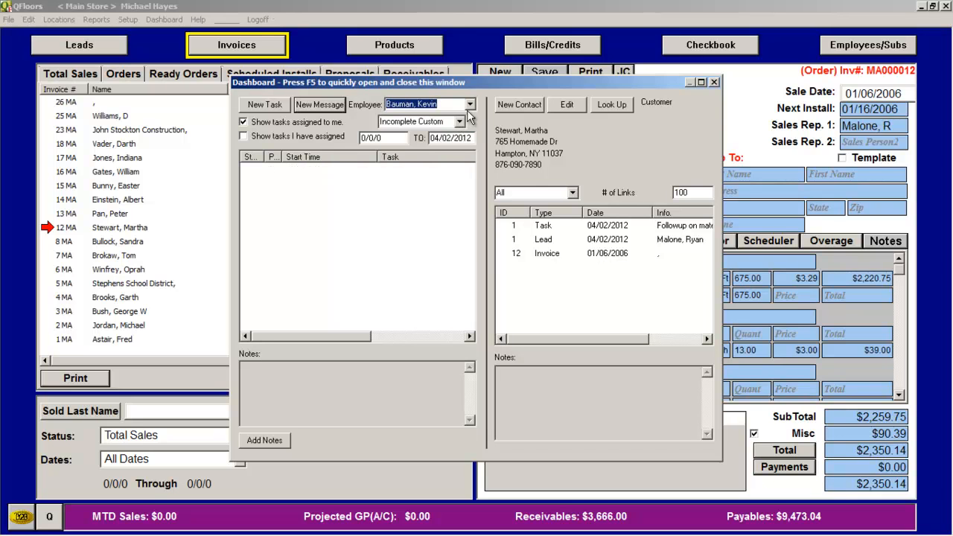
left_click(469, 106)
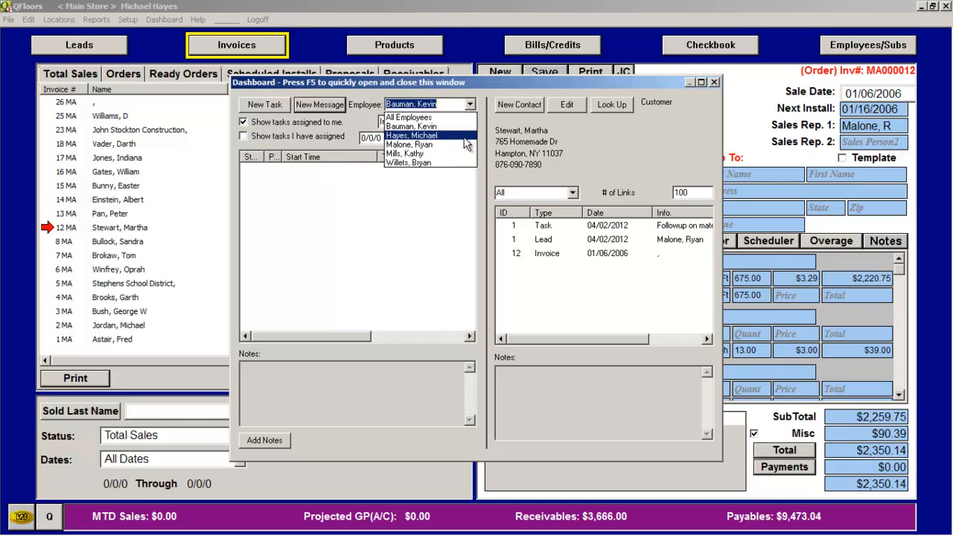
left_click(467, 136)
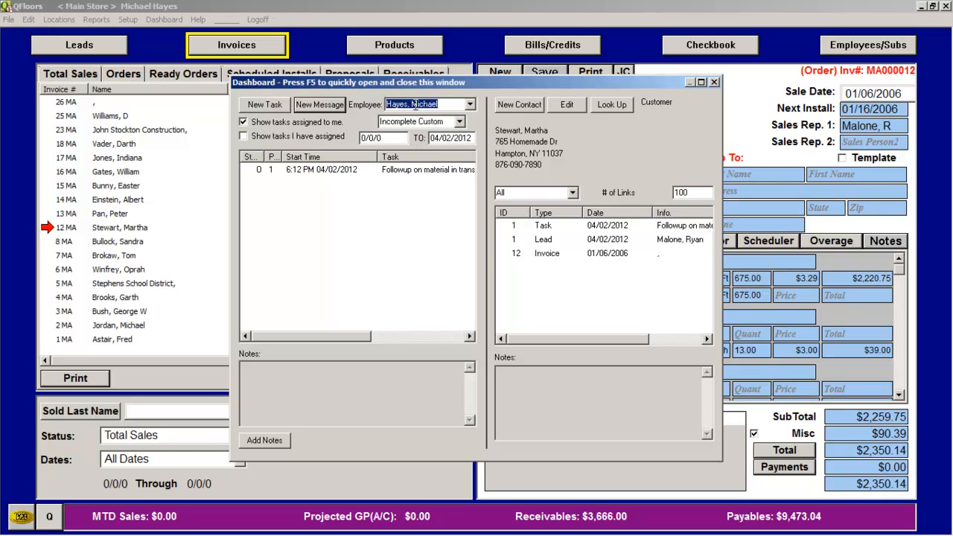
left_click(470, 104)
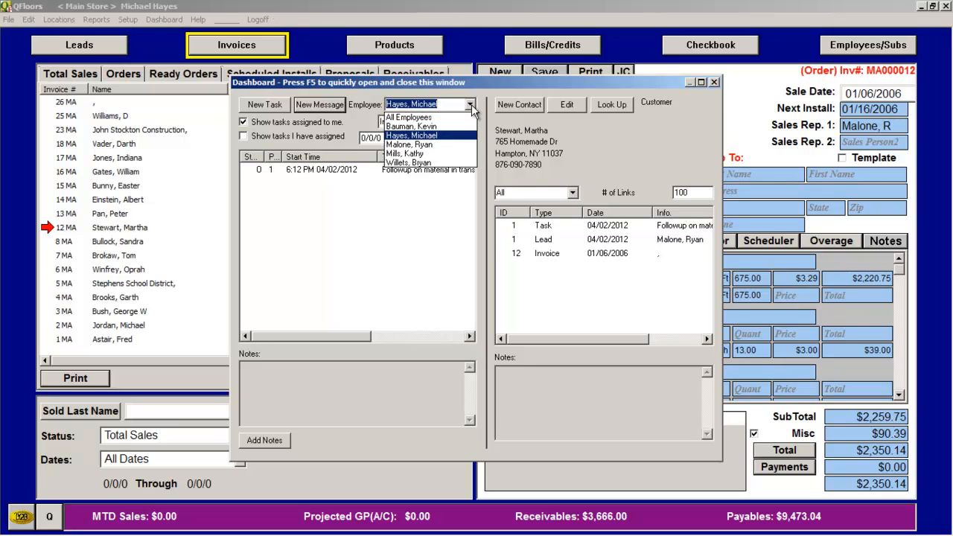
left_click(470, 109)
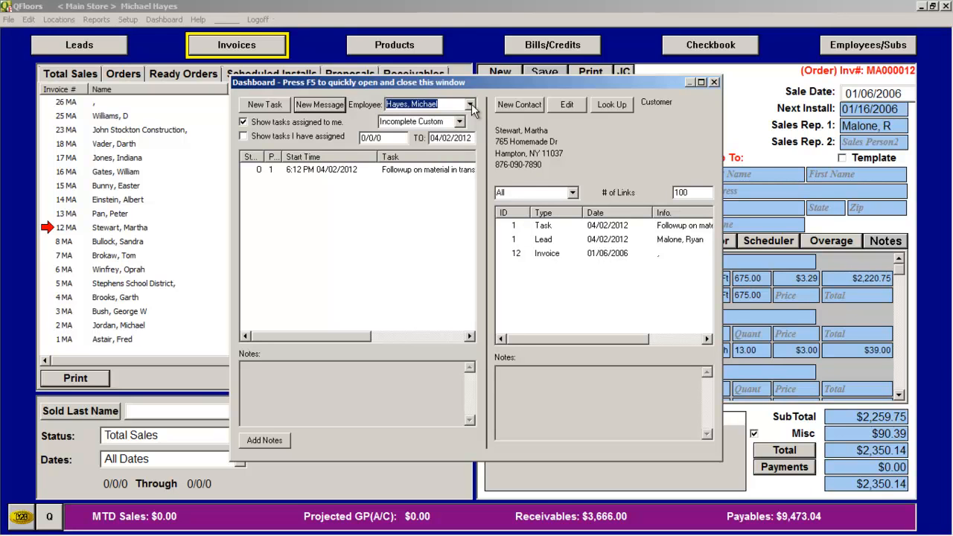
Review the task filter options and filter the Dashboard task list by Incomplete Day
left_click(460, 123)
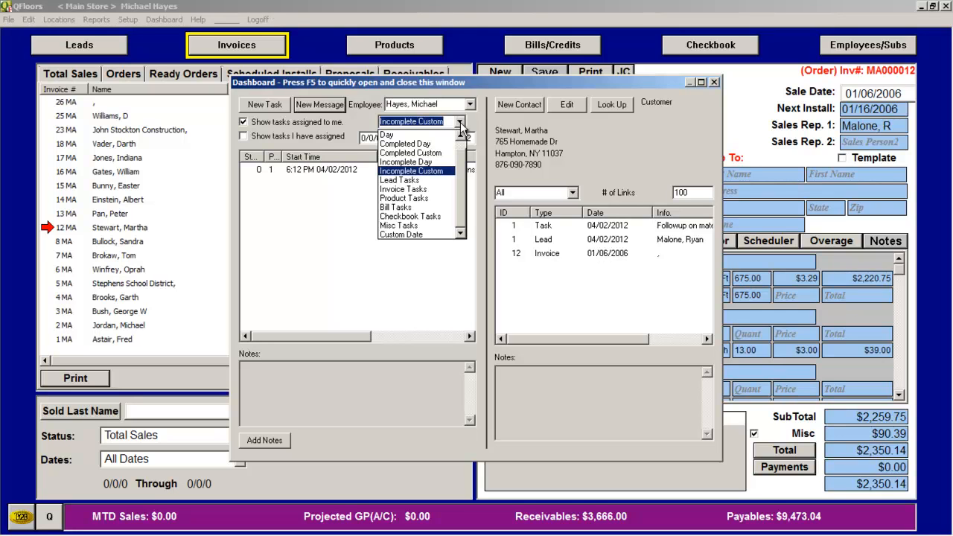
left_click(431, 173)
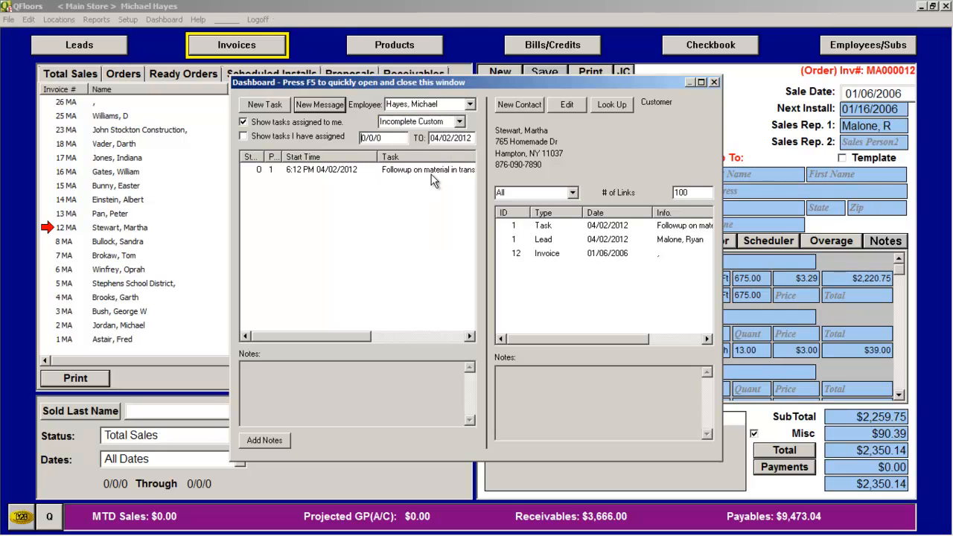
left_click(460, 123)
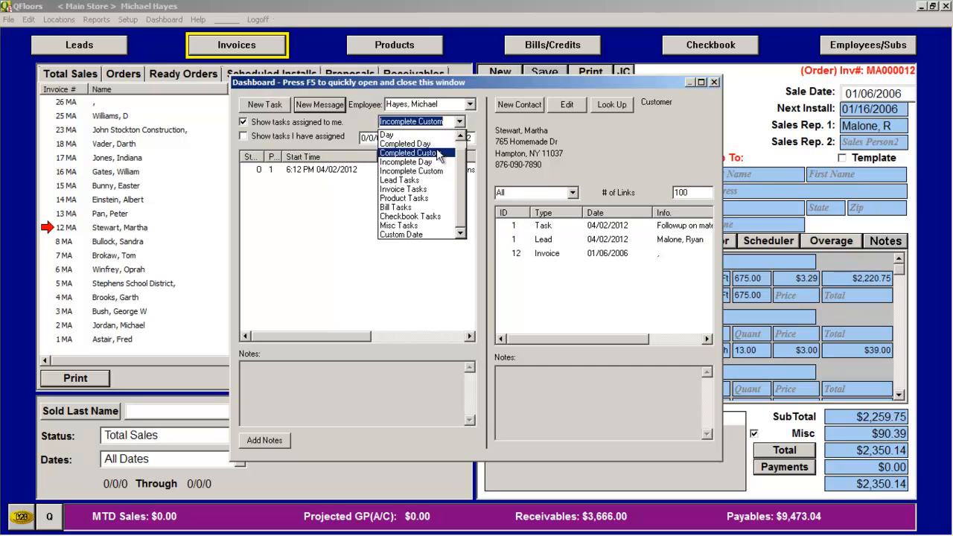
left_click(438, 163)
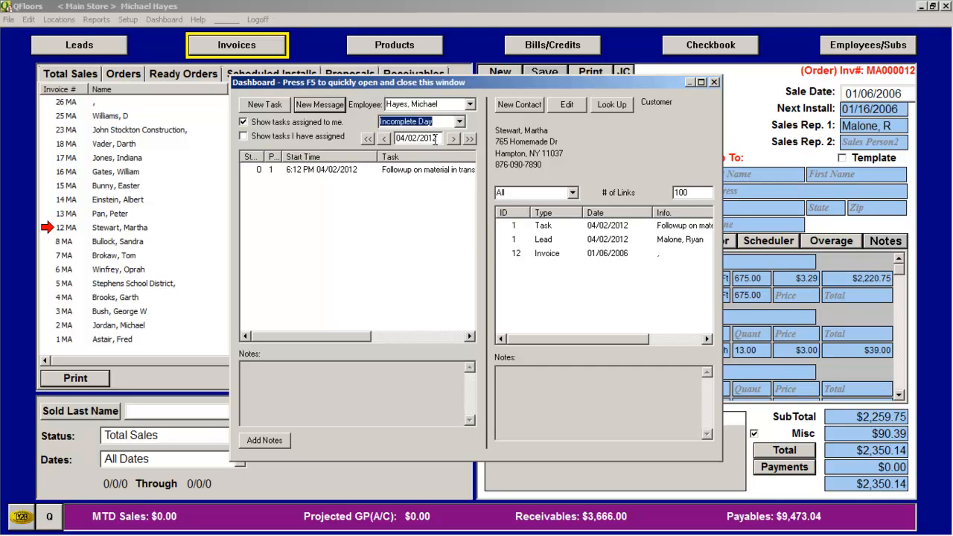
Browse the incomplete tasks of the previous and following days, ending on 04/02/2012
left_click(385, 140)
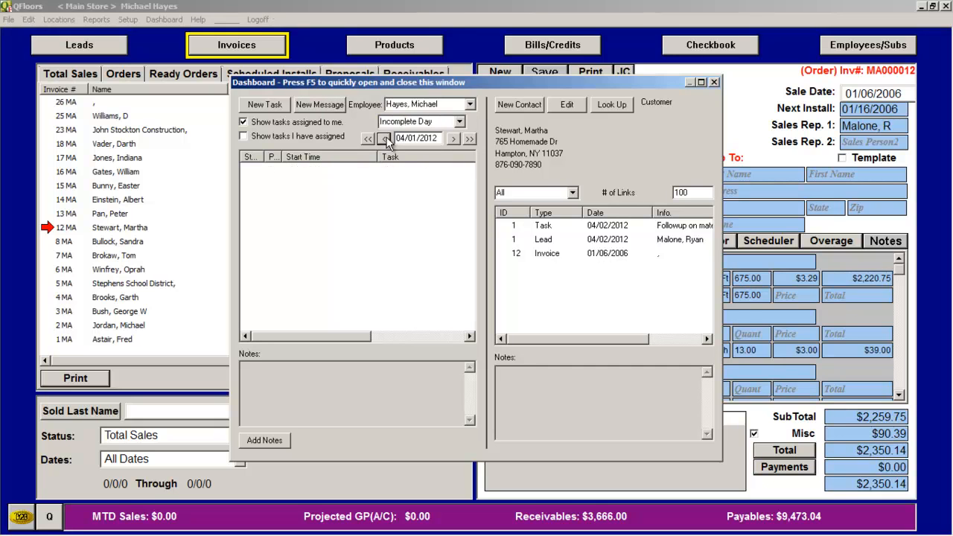
left_click(452, 140)
left_click(452, 140)
left_click(385, 138)
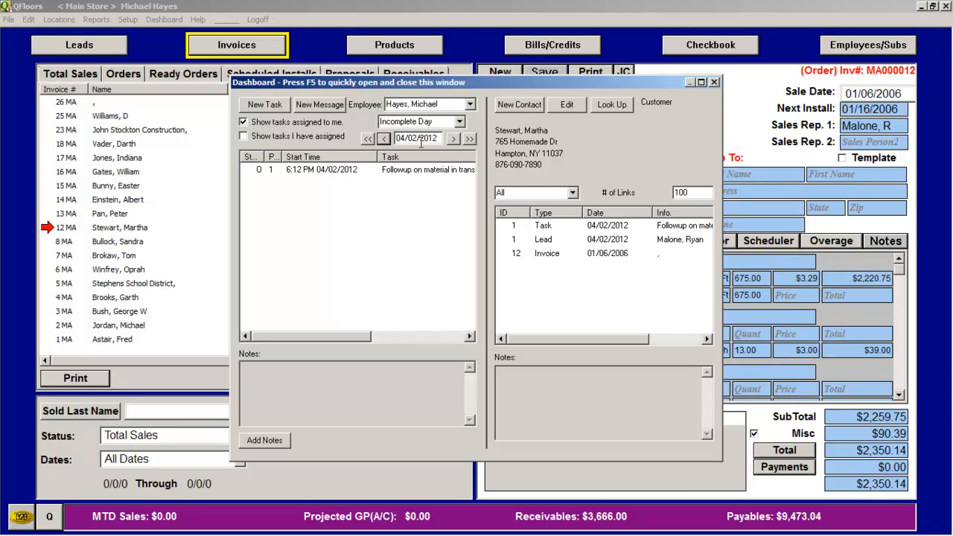
Review the task filter options and filter the Dashboard task list by Completed Custom
left_click(459, 122)
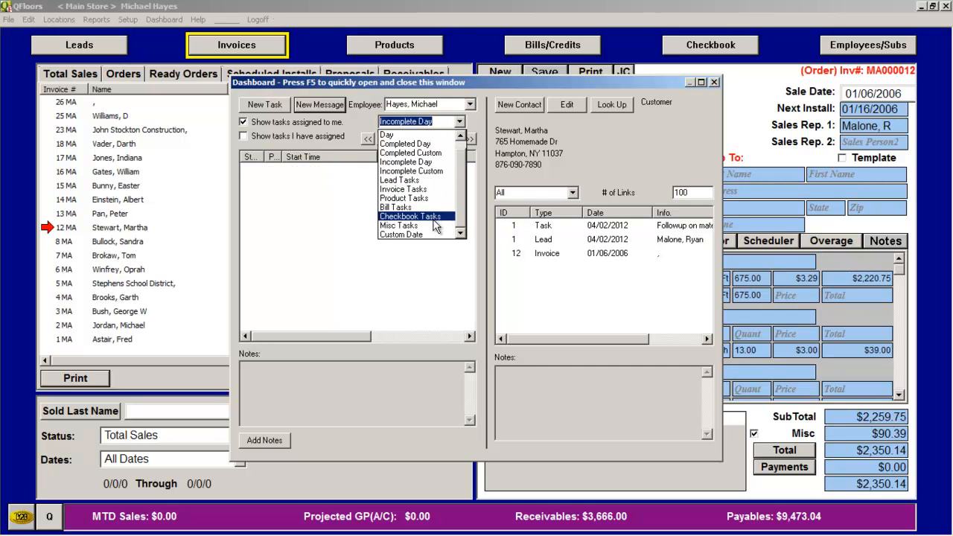
left_click(461, 137)
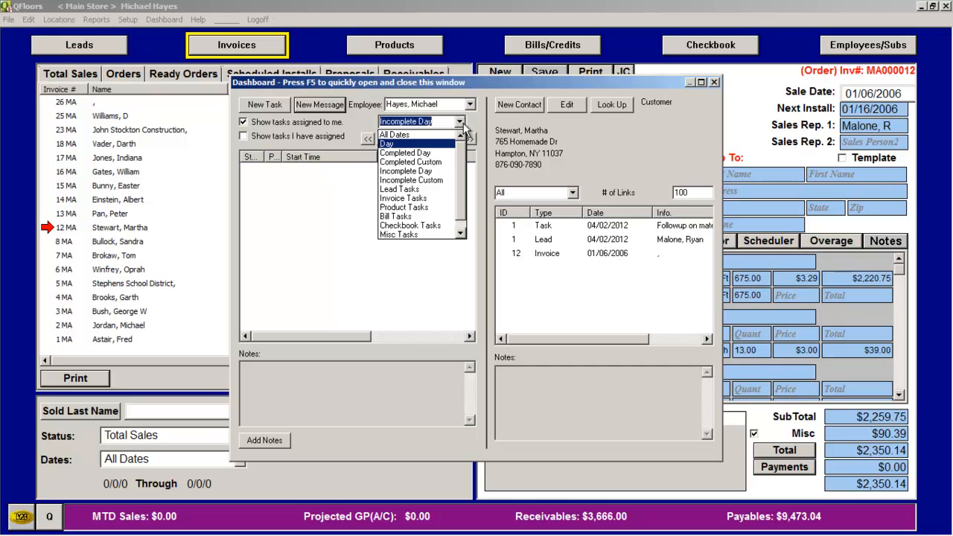
left_click(464, 124)
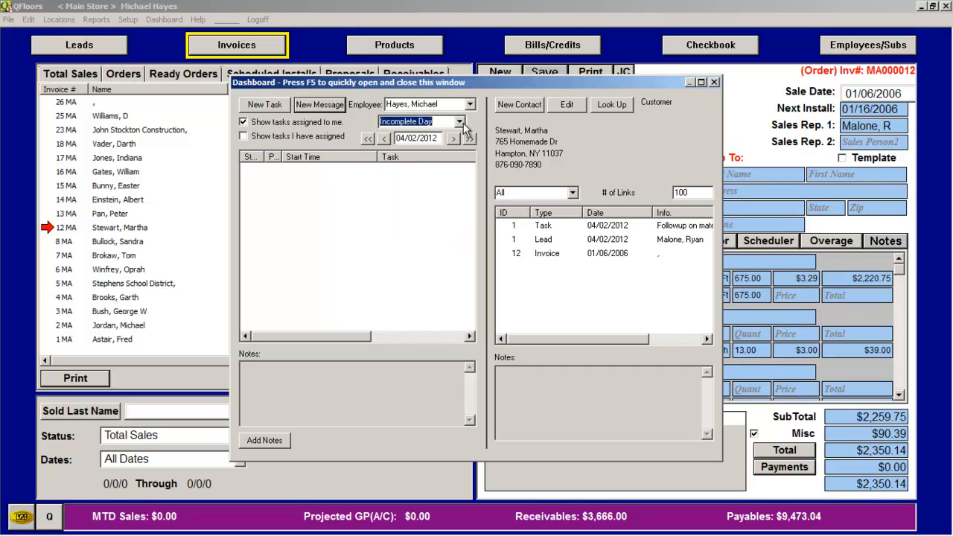
scroll(447, 161, "down", 3)
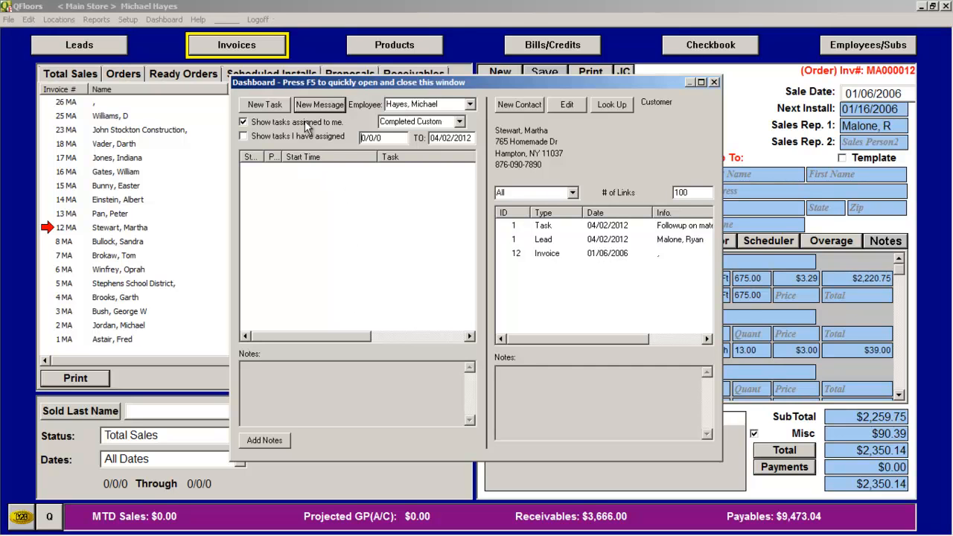
Filter the Dashboard task list by Incomplete Custom with an end date of 04/02/2012
left_click(460, 122)
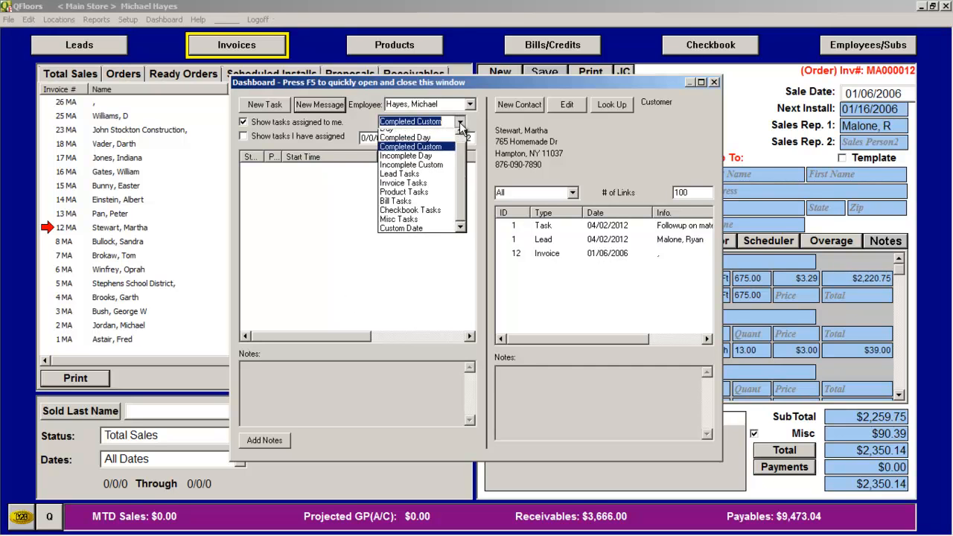
left_click(445, 173)
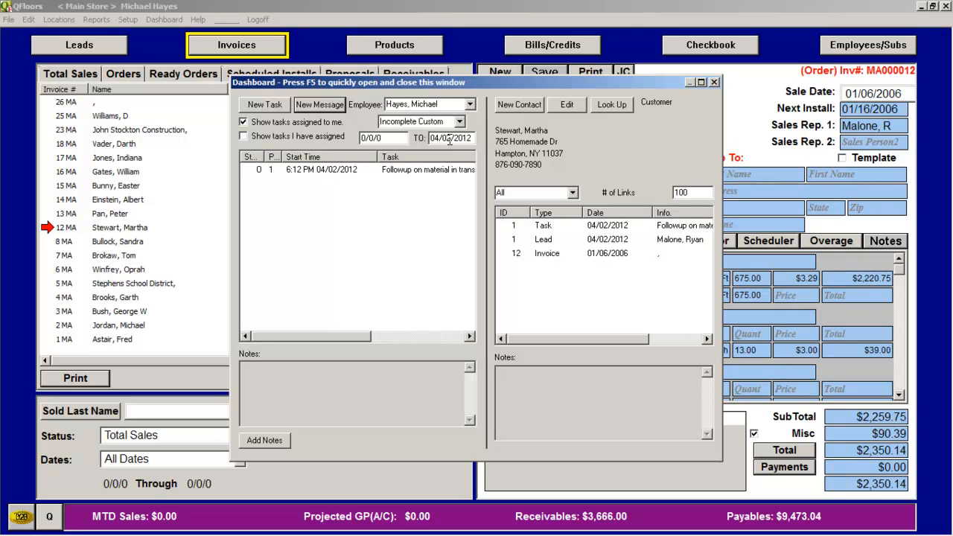
left_click(449, 140)
Add the note "Still trying to follow up" to the task about following up on material in transit
left_click(320, 170)
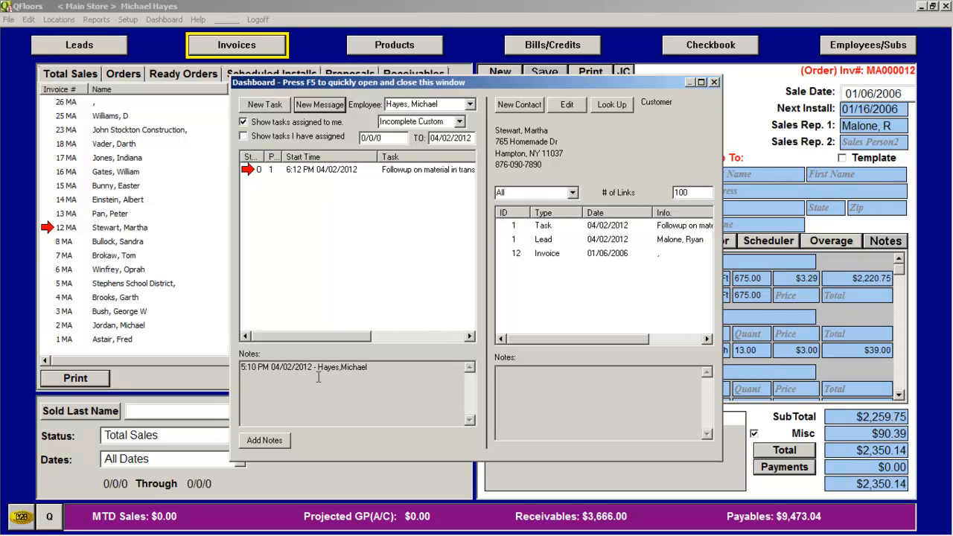
left_click(264, 441)
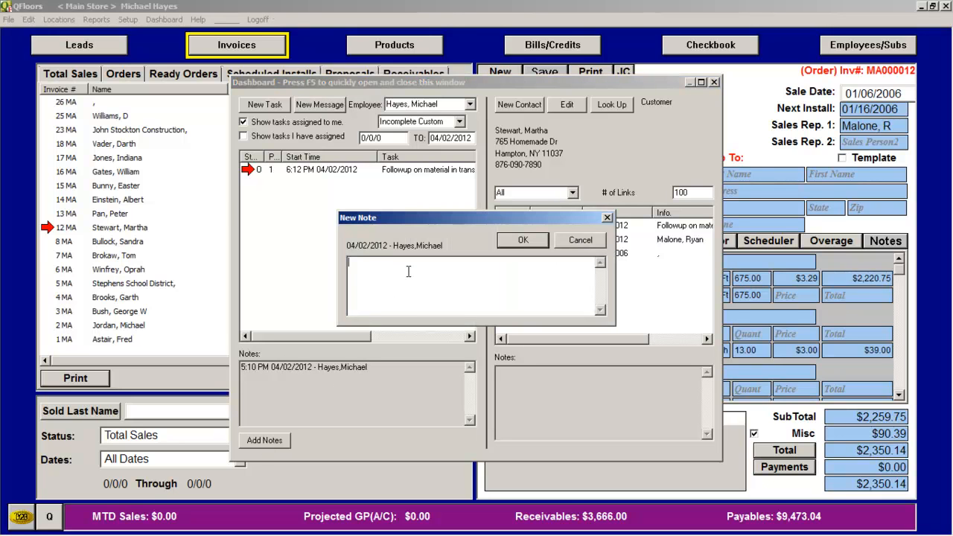
type("Still trying to follow up")
left_click(530, 246)
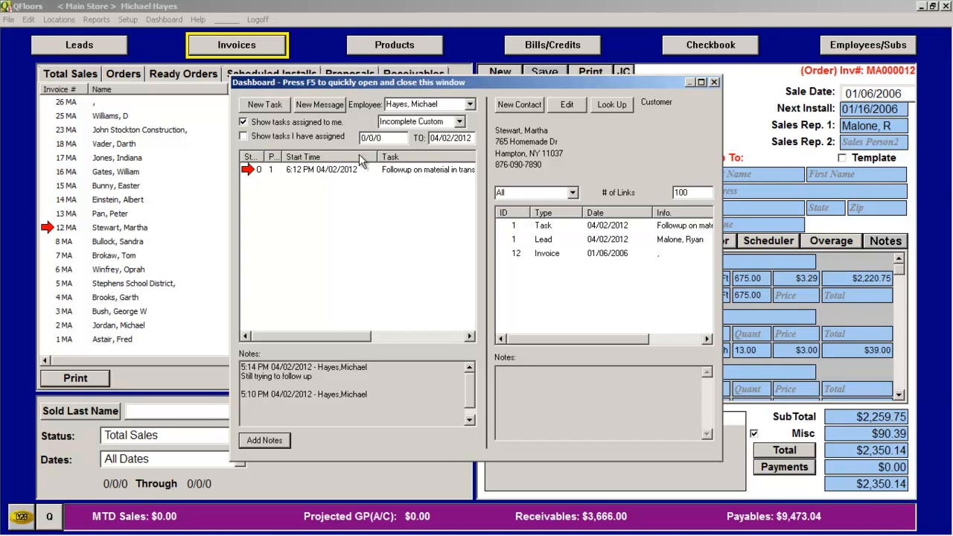
Mark the "Followup on material in transit" task as complete and save it
double_click(345, 174)
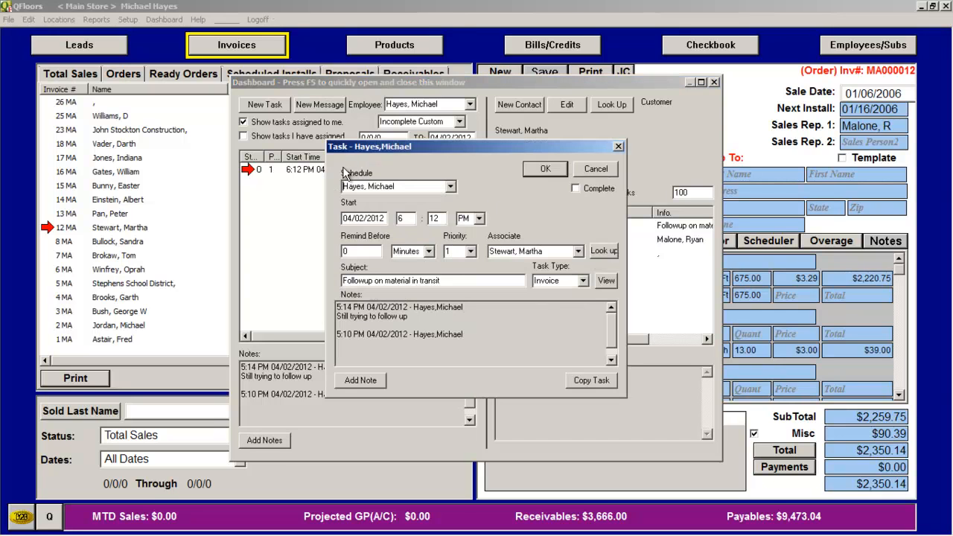
left_click(577, 188)
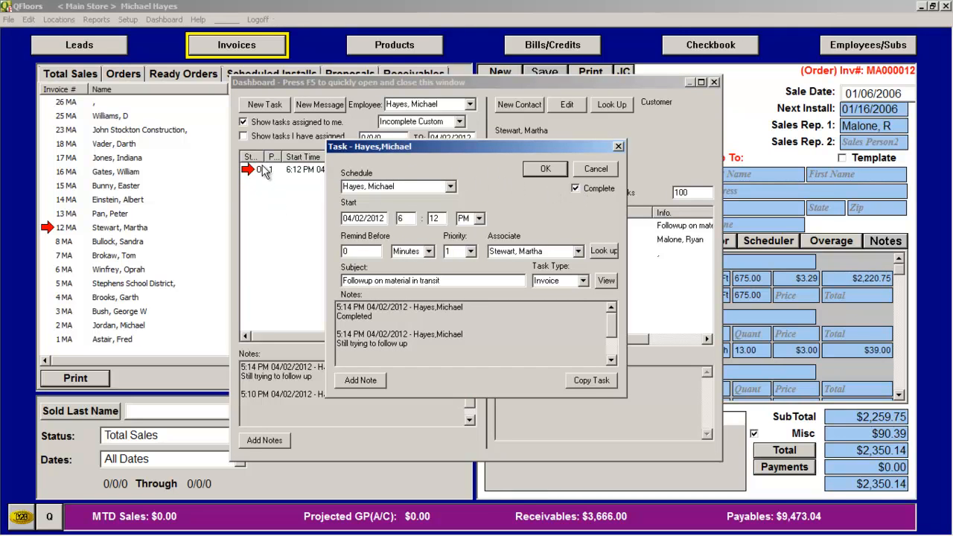
left_click(558, 168)
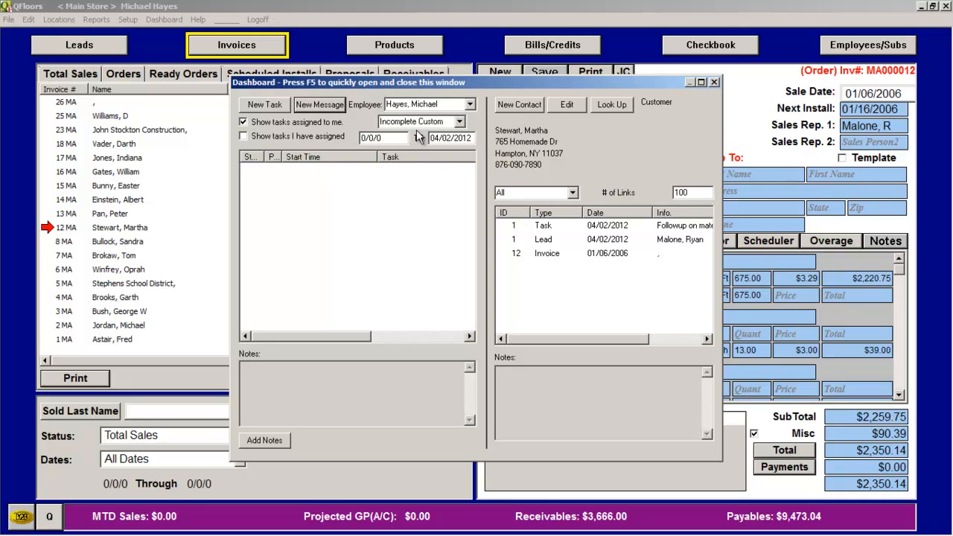
Filter the Dashboard task list by All Dates
left_click(460, 122)
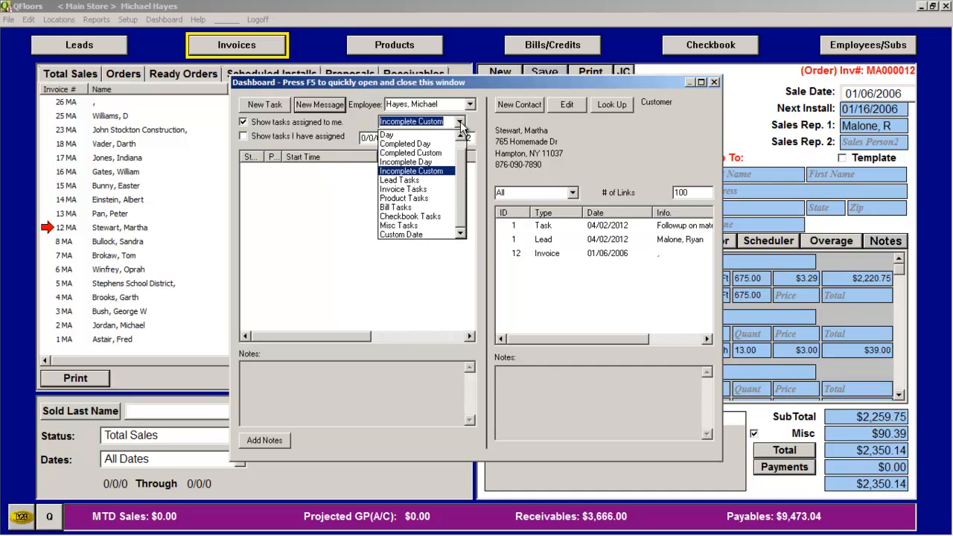
left_click(460, 144)
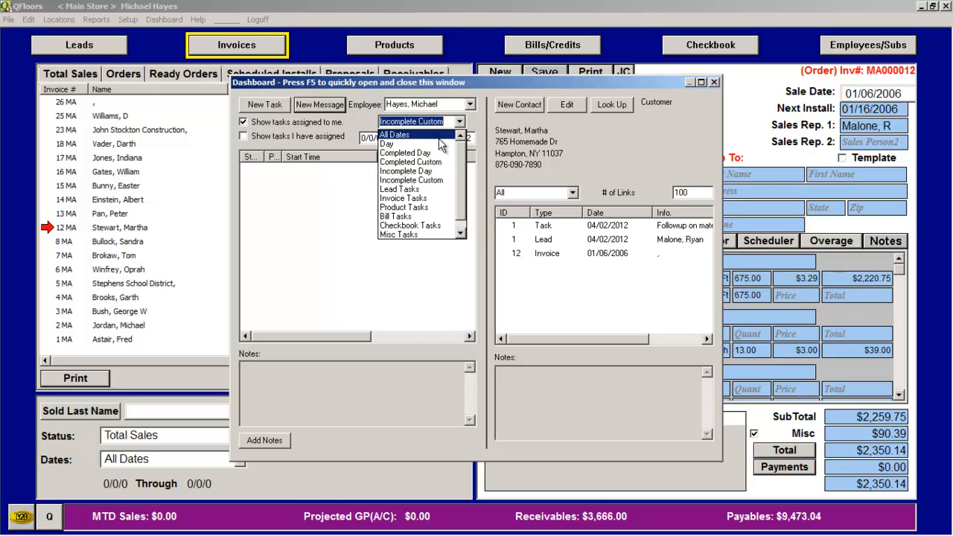
left_click(440, 136)
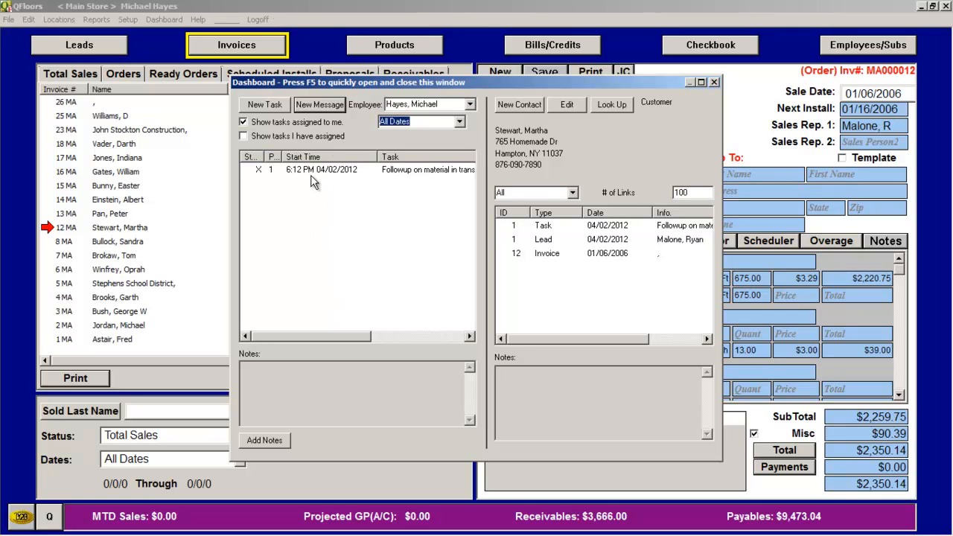
View the blank new message form and close it without sending a message
left_click(325, 105)
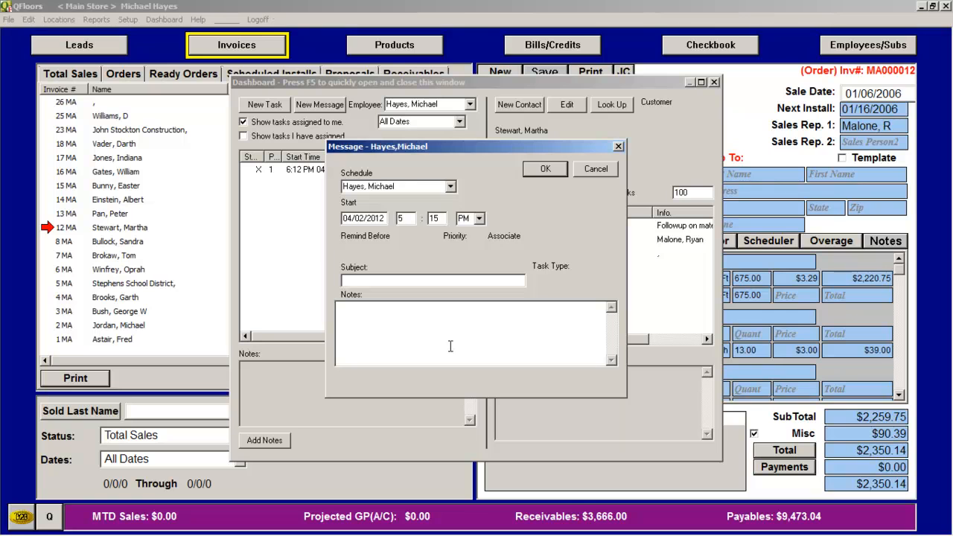
left_click(618, 147)
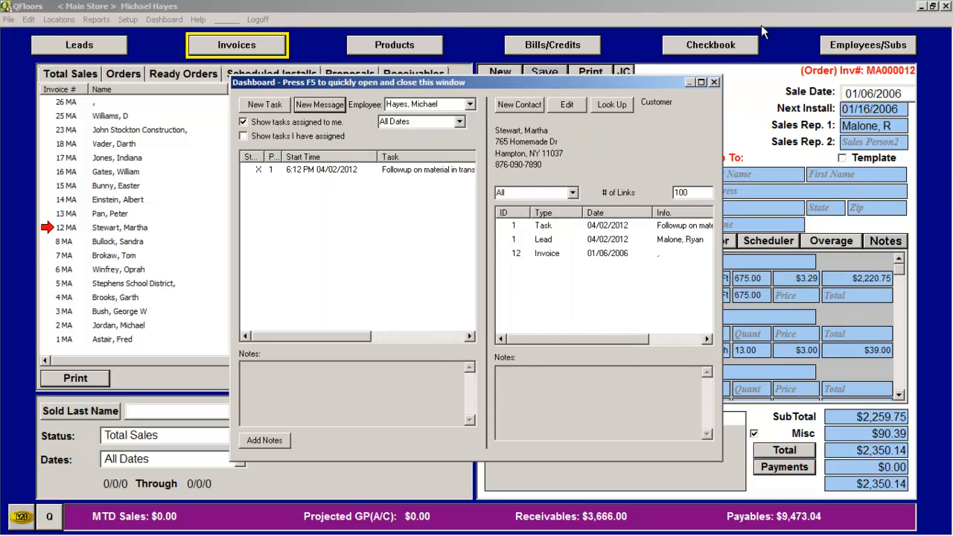